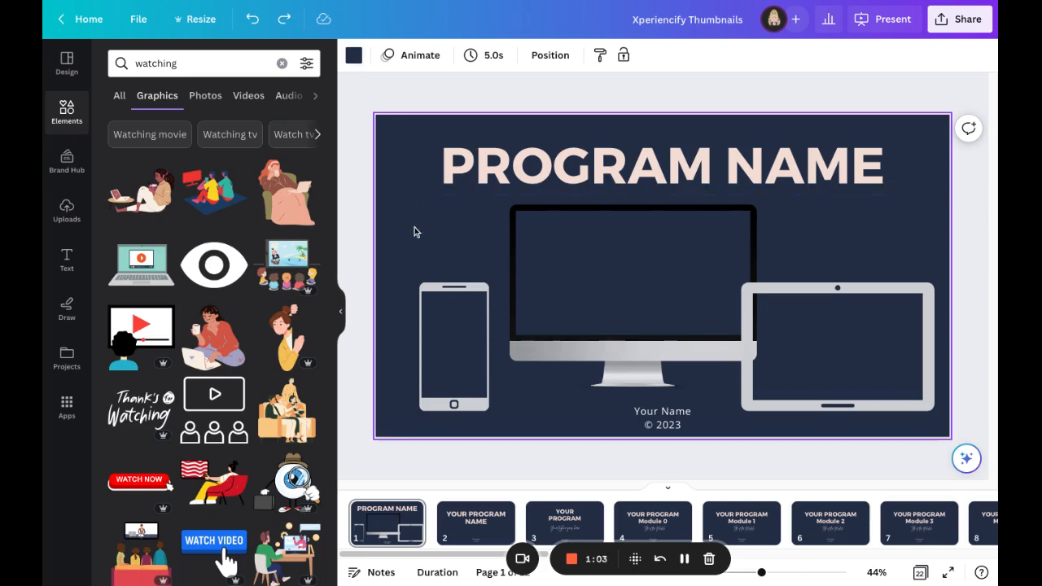
# Step: Set the page background to the yellow-to-pink 90° linear gradient (#fff7ad, #ffa9f9) and apply the change to all pages
pyautogui.click(354, 55)
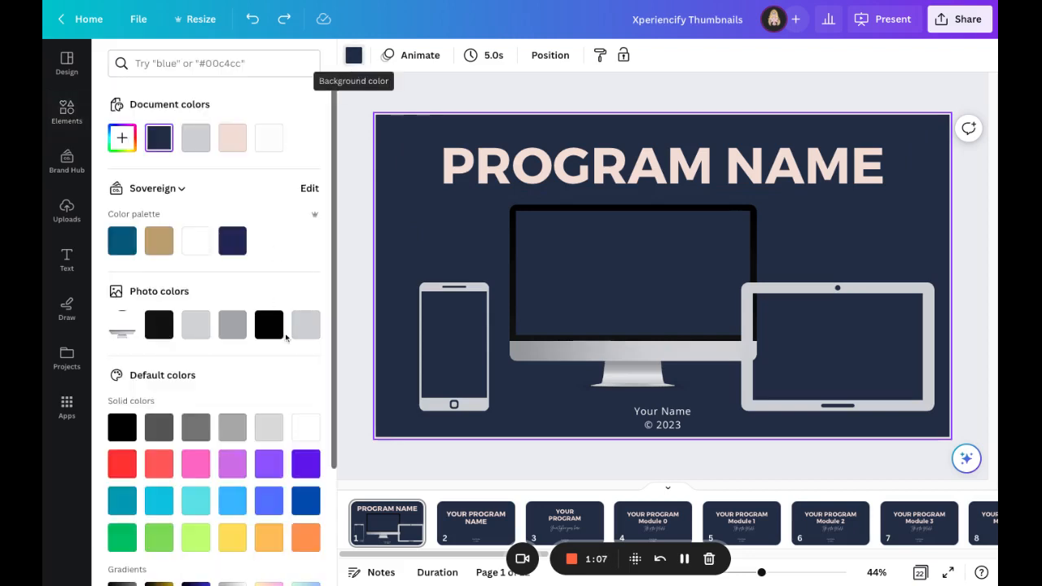
pyautogui.scroll(-3, 281, 338)
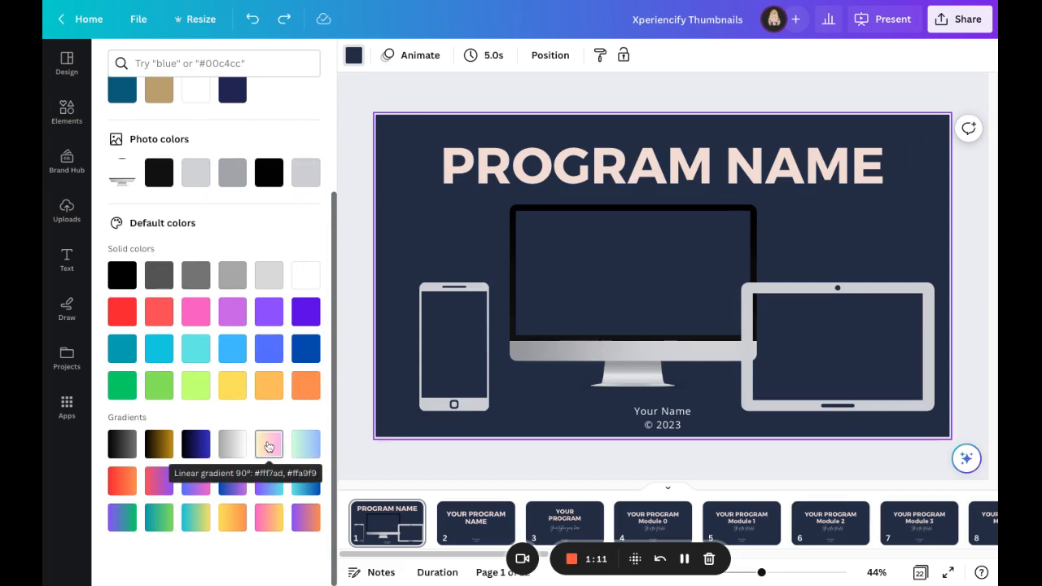
pyautogui.scroll(3, 268, 446)
pyautogui.scroll(-1, 268, 446)
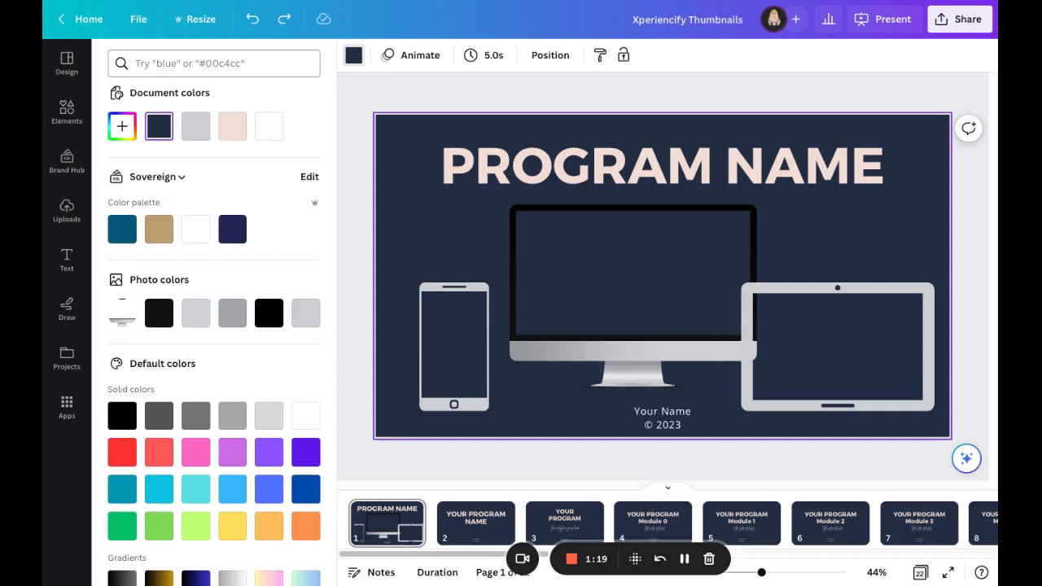
pyautogui.scroll(-2, 268, 272)
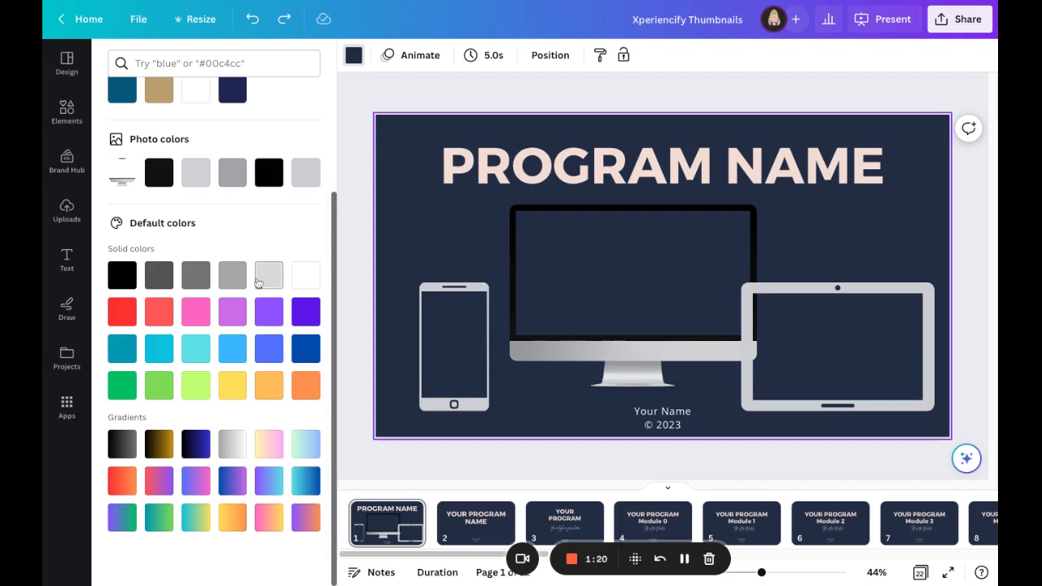
pyautogui.click(269, 443)
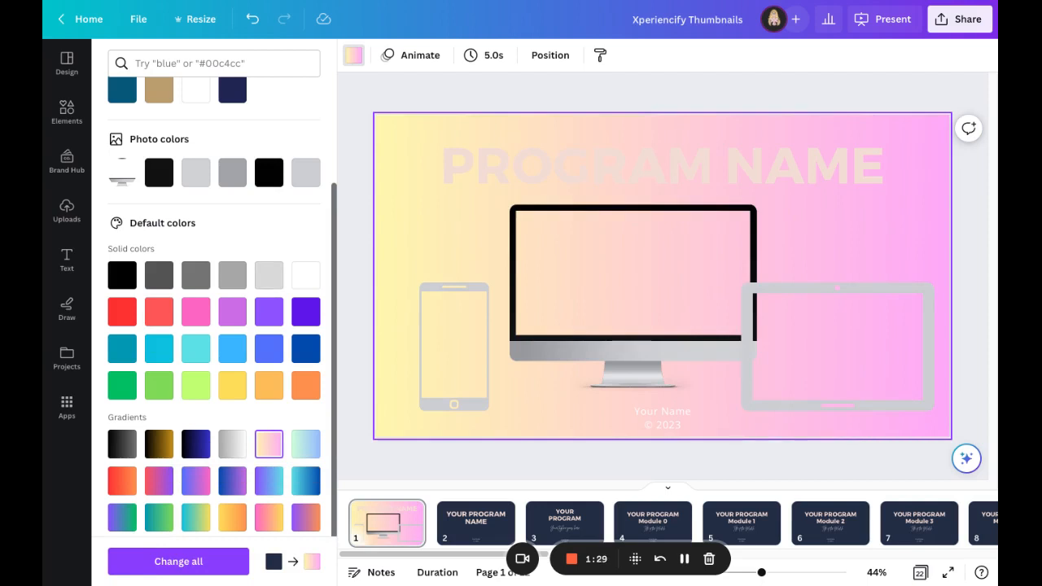
pyautogui.click(196, 564)
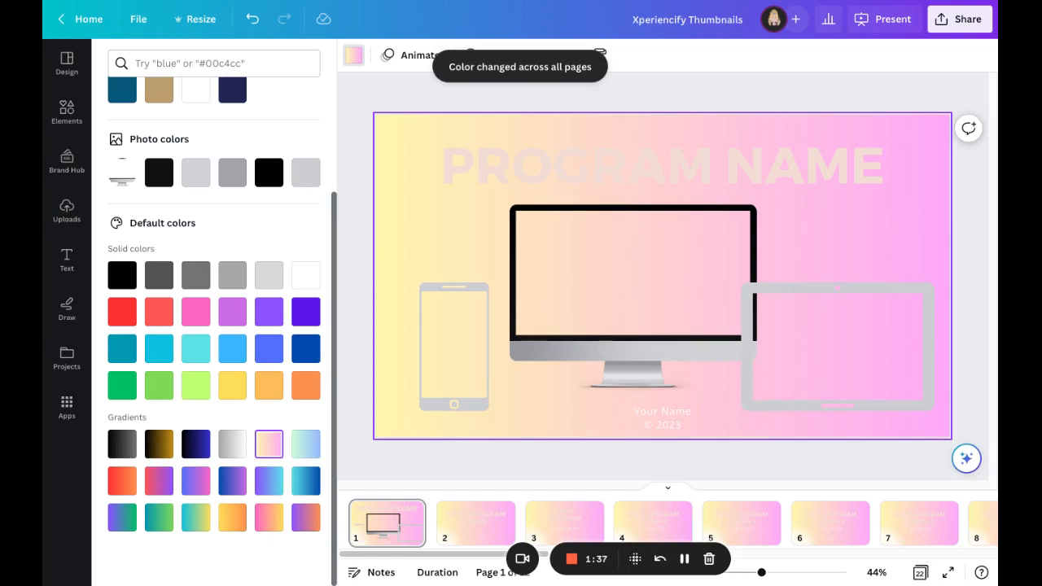
# Step: Change the PROGRAM NAME heading's font to The Seasons Light and replace Montserrat Classic with it throughout the design
pyautogui.click(580, 175)
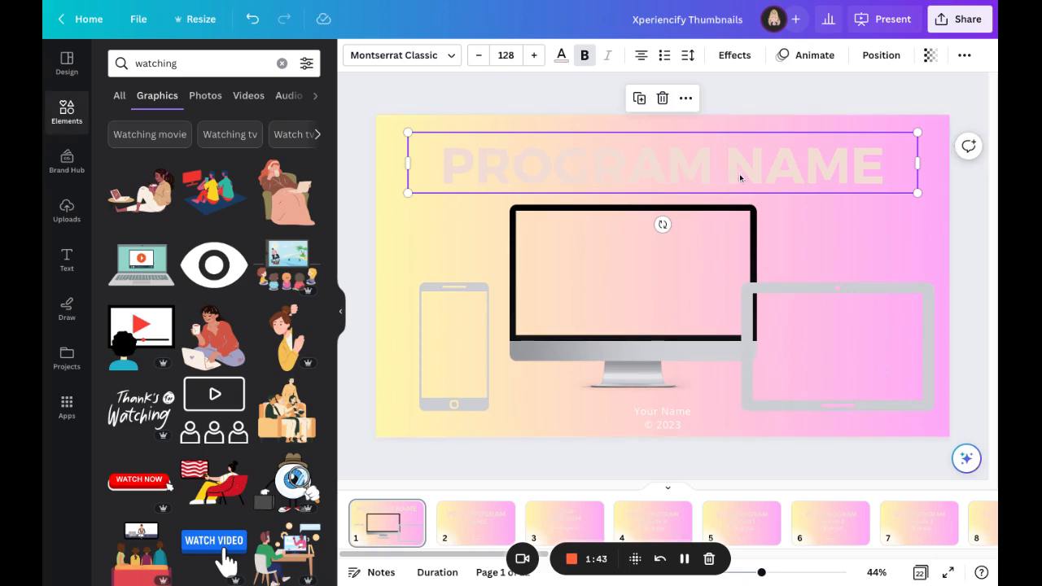
pyautogui.click(451, 59)
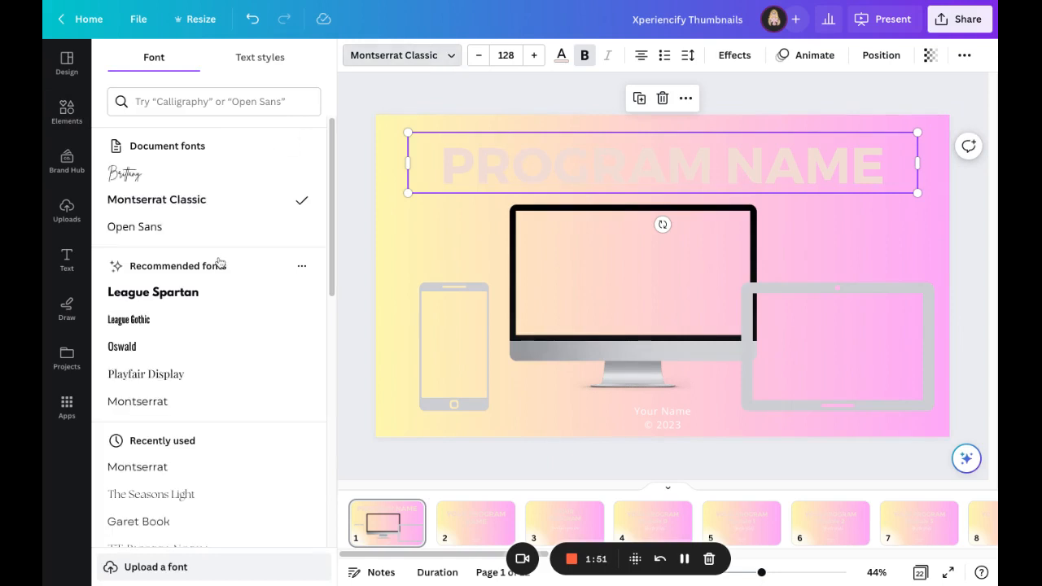
pyautogui.click(179, 494)
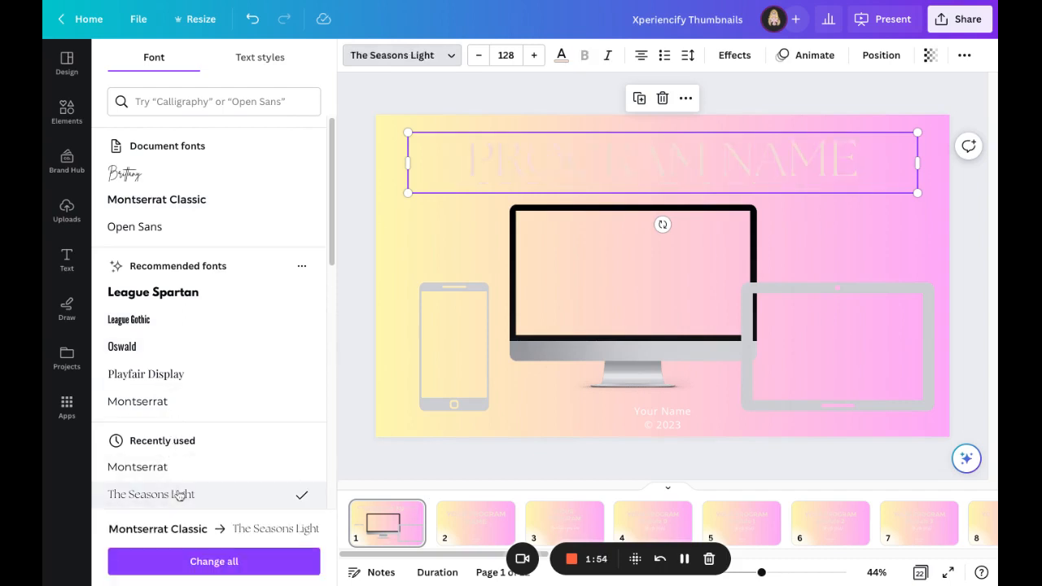
pyautogui.click(214, 561)
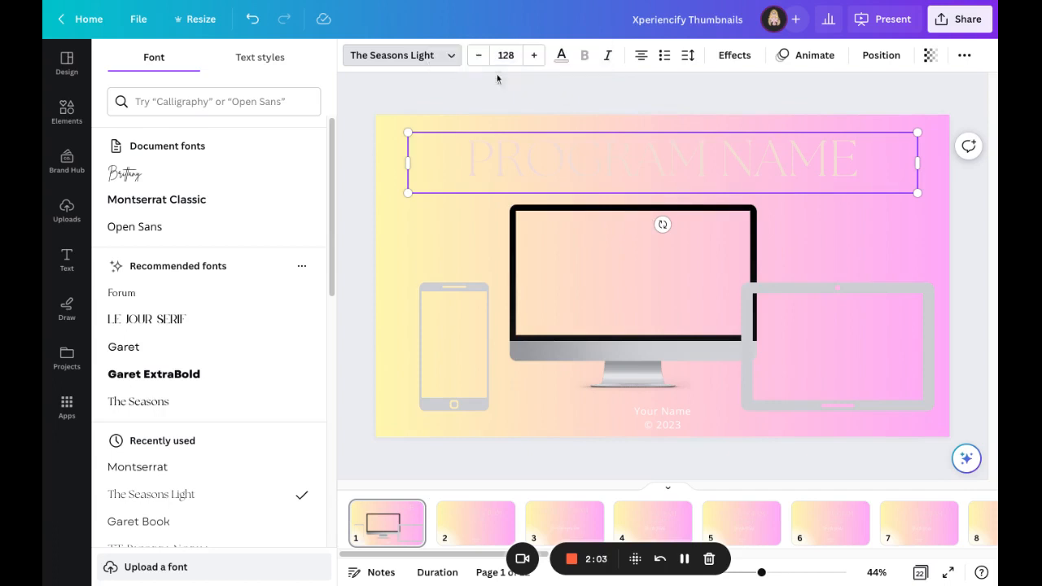
pyautogui.click(562, 59)
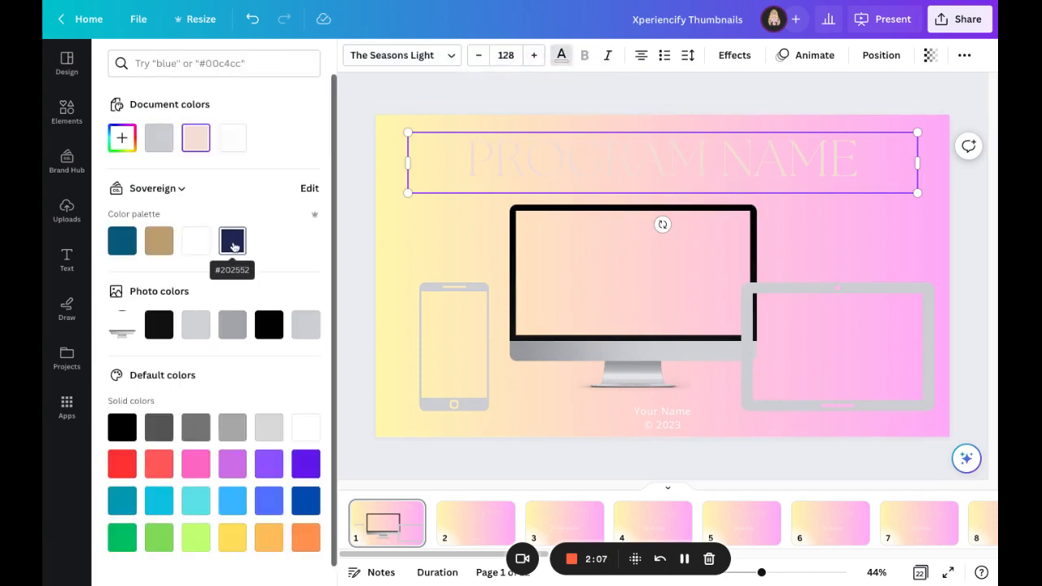
pyautogui.click(123, 502)
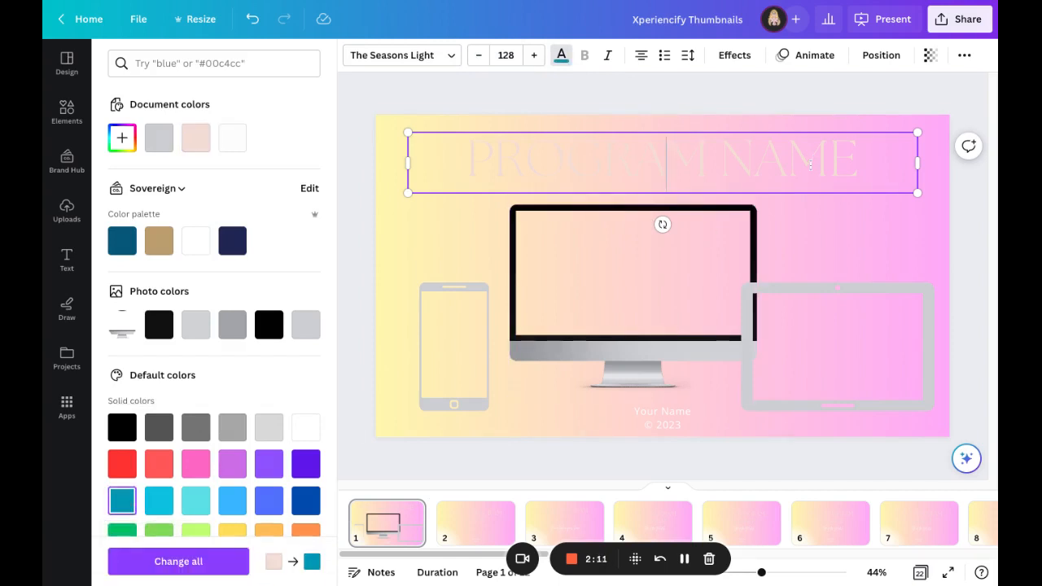
pyautogui.hotkey('ctrl', 'z')
# Step: Recolor the whole PROGRAM NAME heading with the default solid teal and apply that color change to all pages
pyautogui.moveTo(865, 161); pyautogui.dragTo(462, 162)
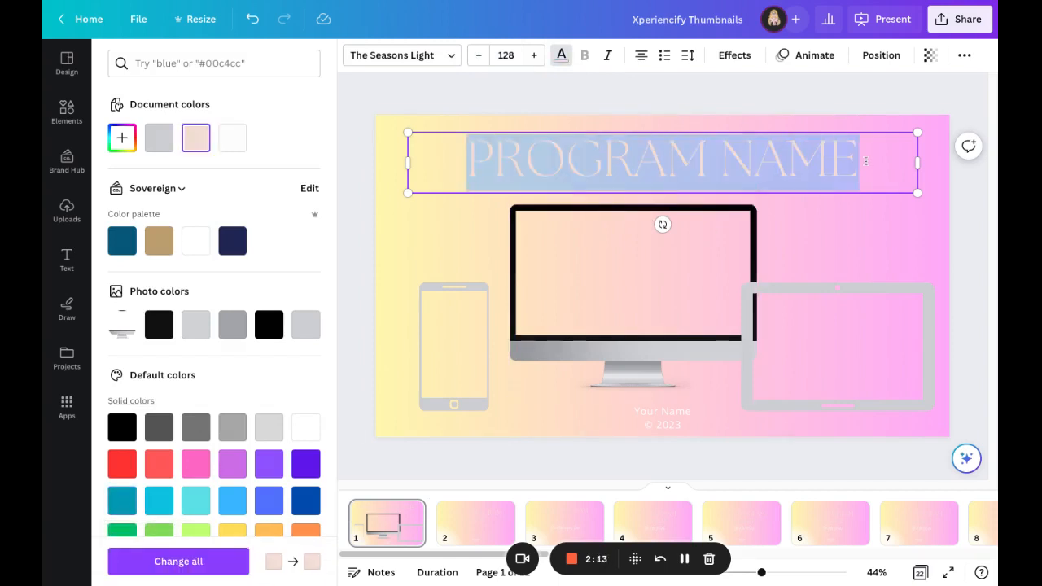
pyautogui.click(560, 60)
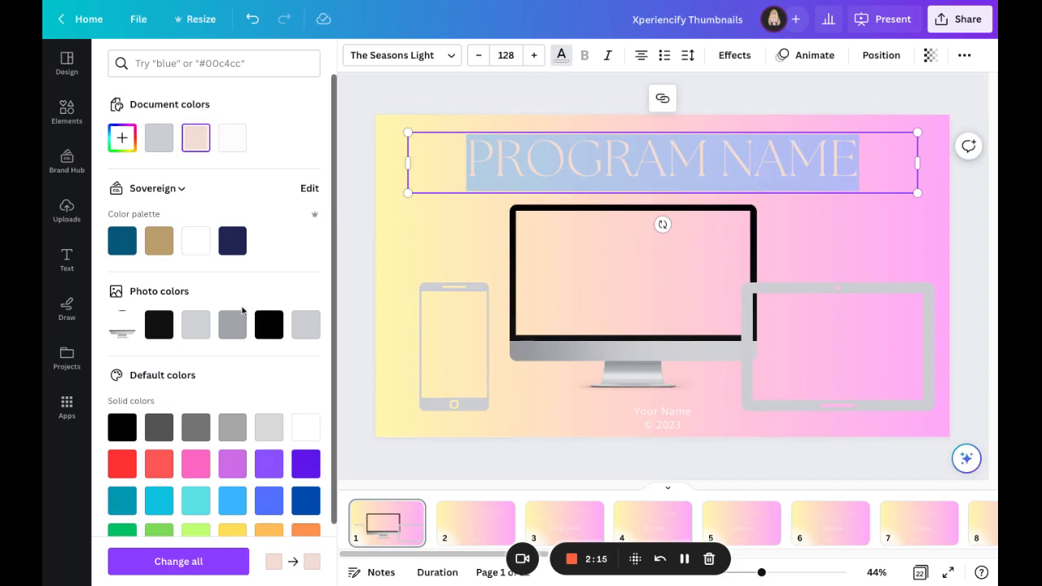
pyautogui.click(124, 505)
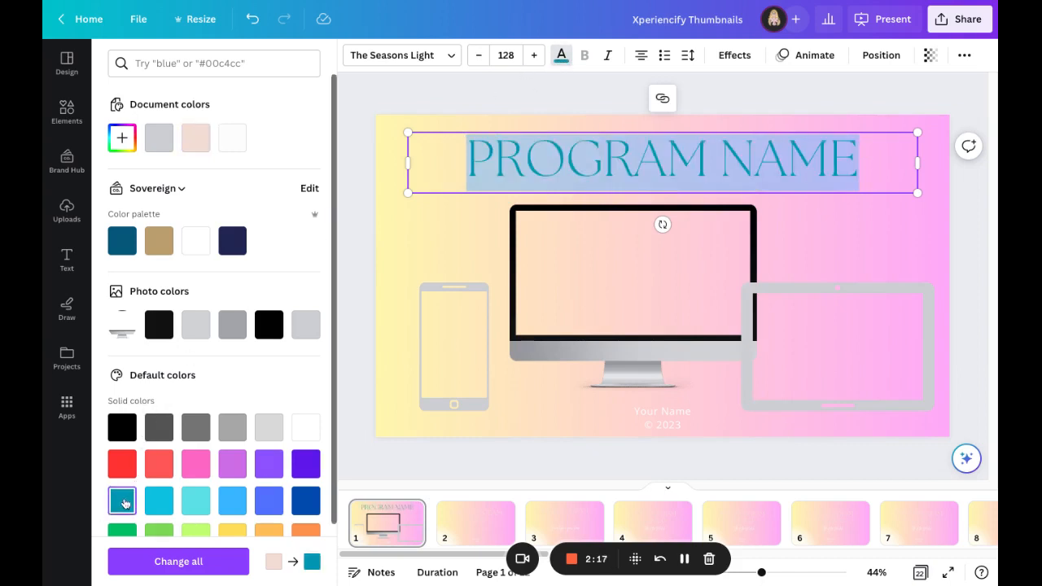
pyautogui.click(184, 560)
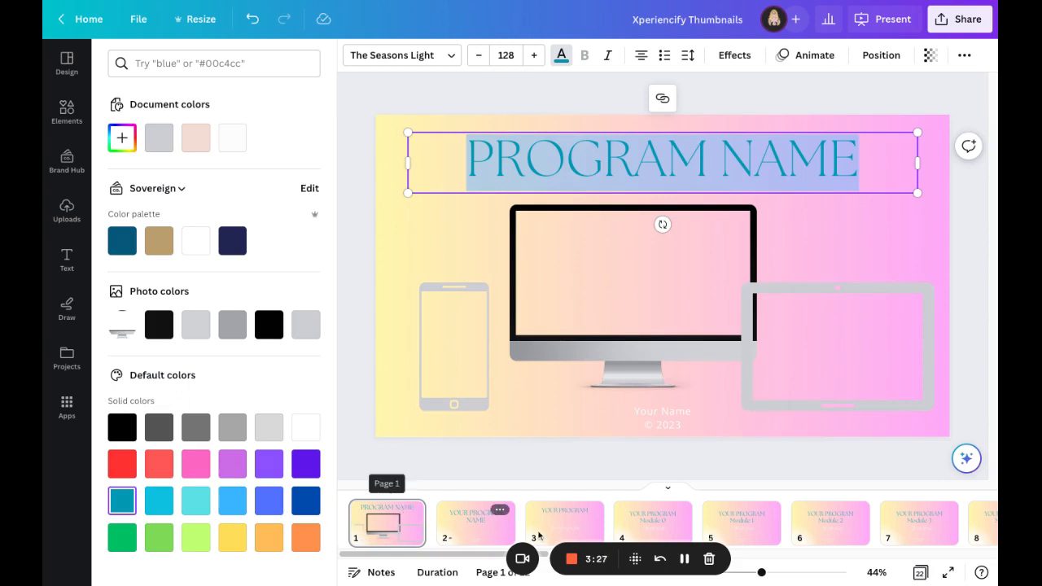
# Step: Move the YOUR PROGRAM heading on page 3 straight down, closer to the tagline
pyautogui.click(472, 533)
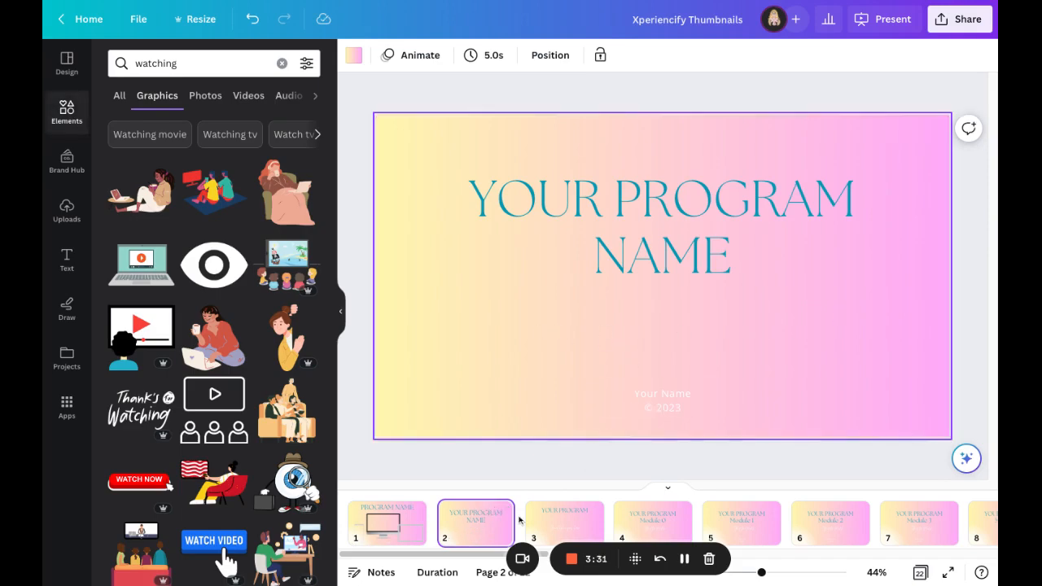
pyautogui.click(570, 528)
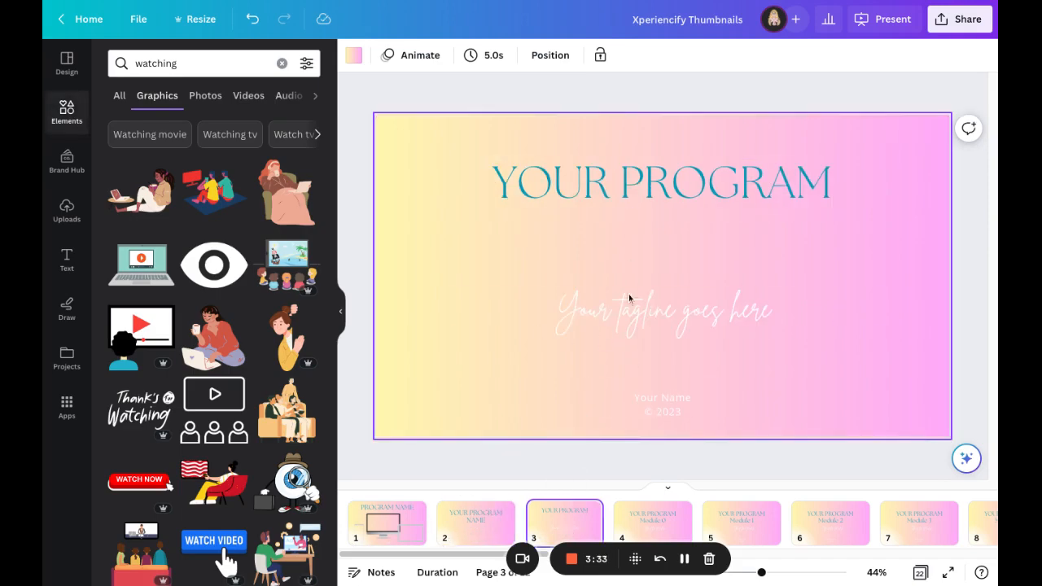
pyautogui.click(669, 196)
pyautogui.moveTo(670, 193); pyautogui.dragTo(670, 234)
# Step: Look at the font choices for the tagline on page 3 and at the module title text on page 4
pyautogui.click(690, 313)
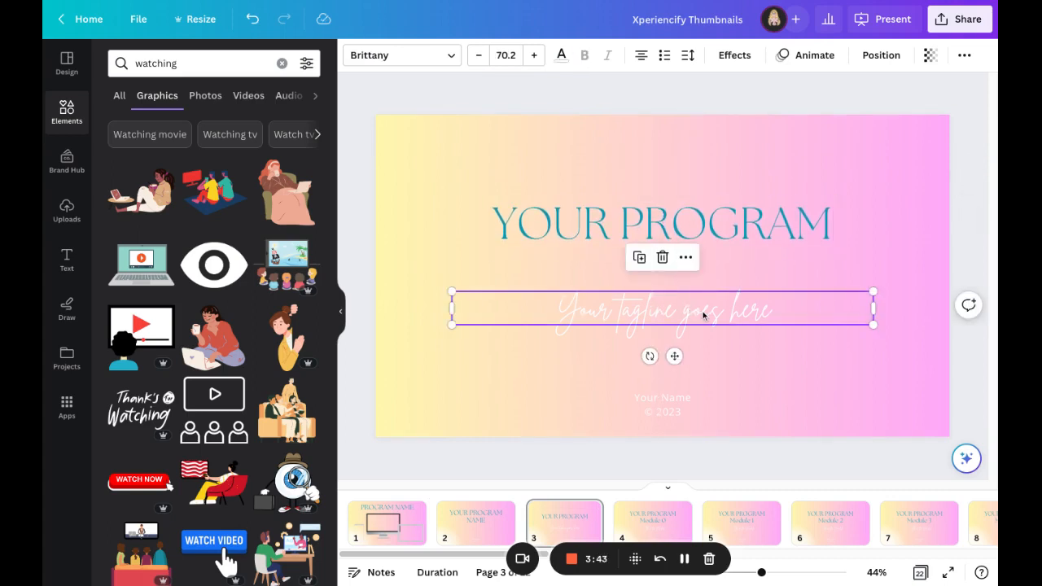
pyautogui.click(448, 59)
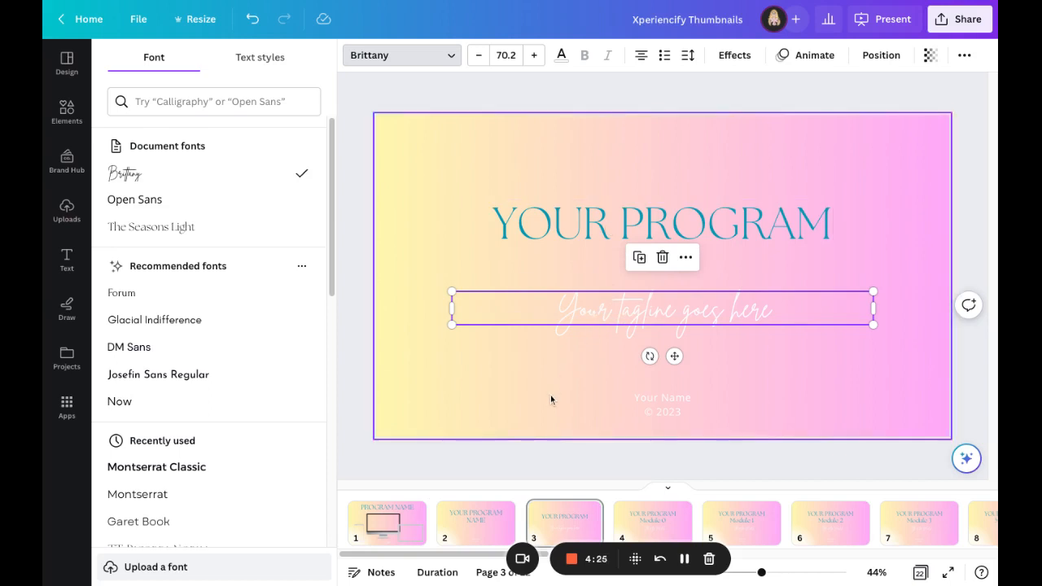
pyautogui.click(635, 529)
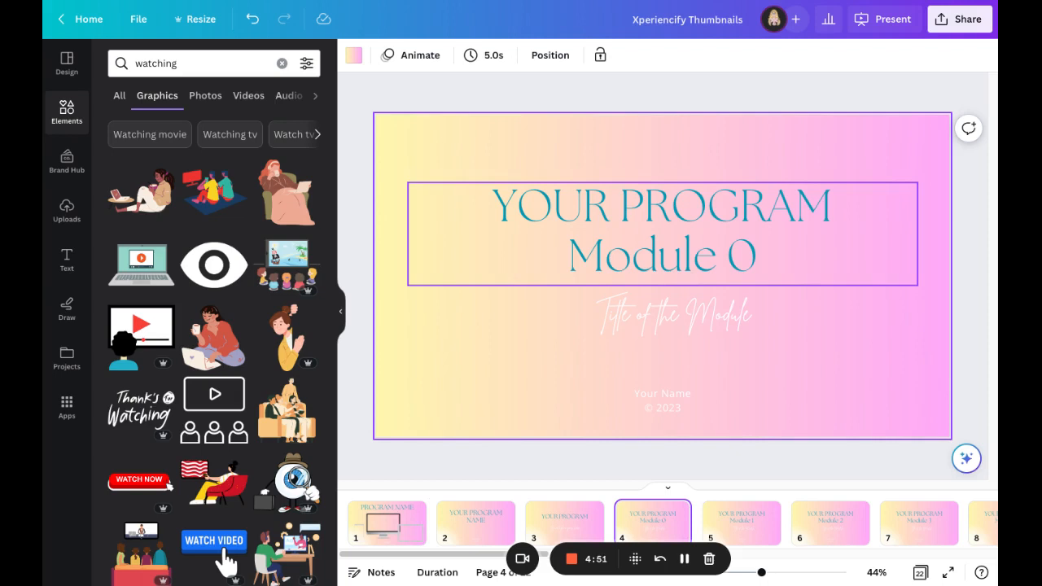
pyautogui.click(722, 318)
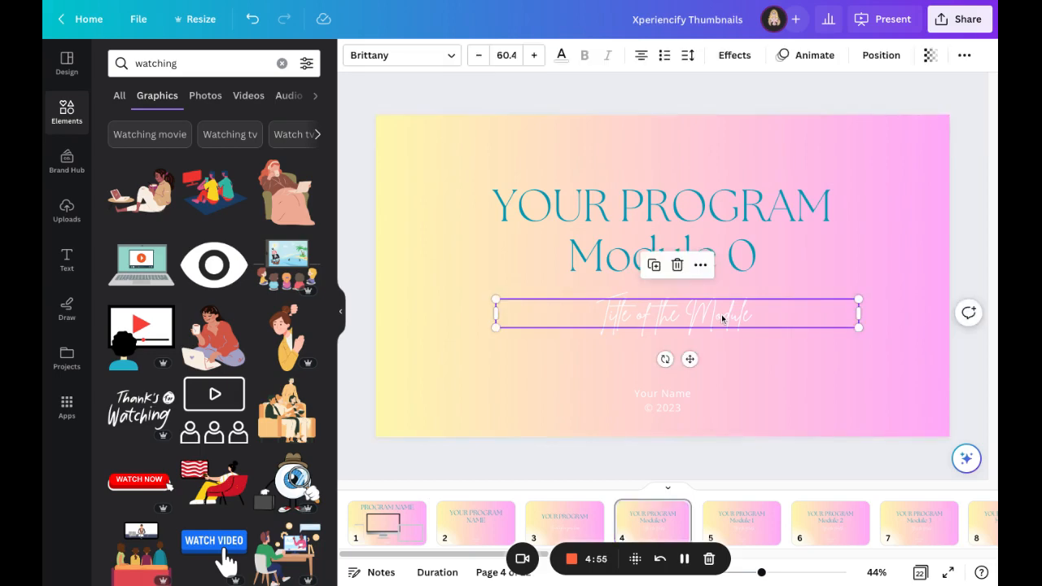
# Step: Review the module title pages from Module 1 through Module 10, including the page options available for page 14
pyautogui.click(740, 525)
pyautogui.hscroll(2, 739, 528)
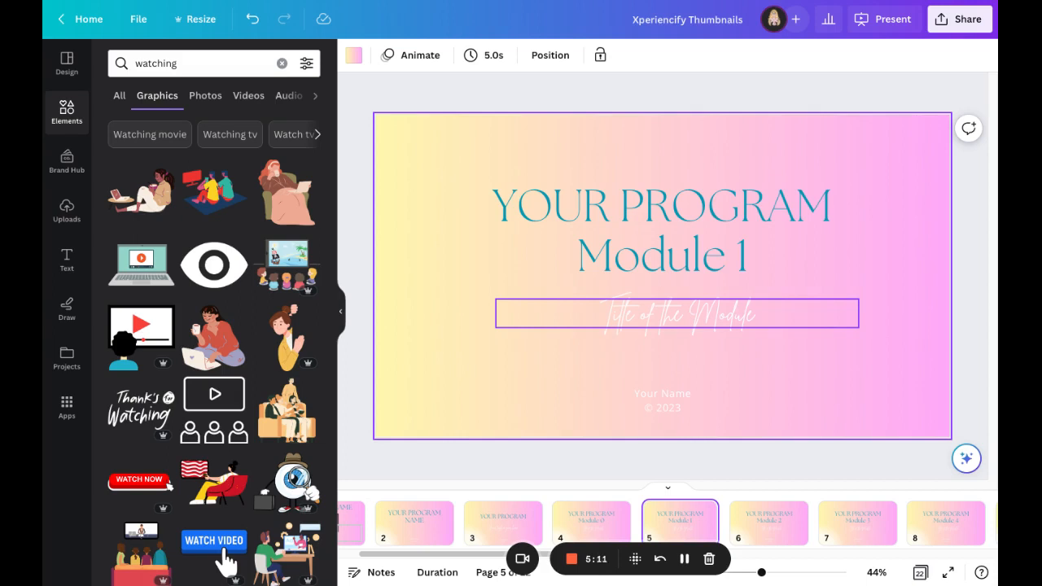
pyautogui.click(755, 521)
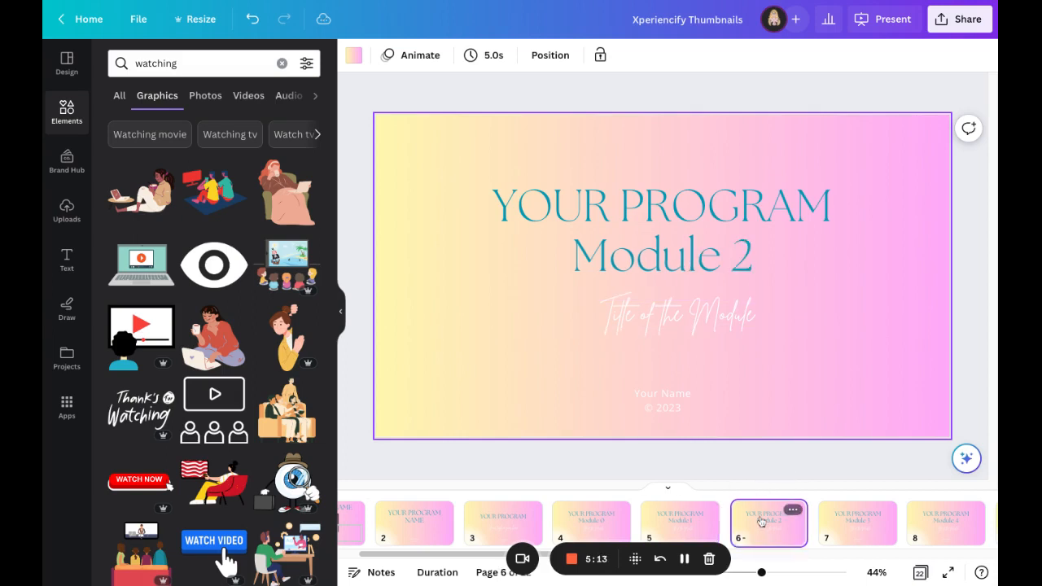
pyautogui.click(807, 523)
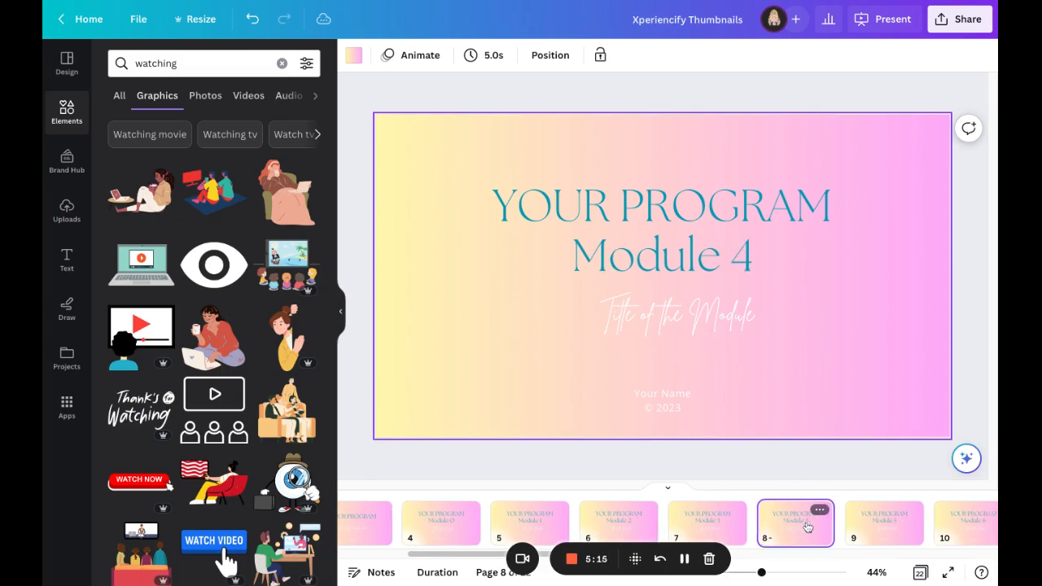
pyautogui.hscroll(2, 814, 529)
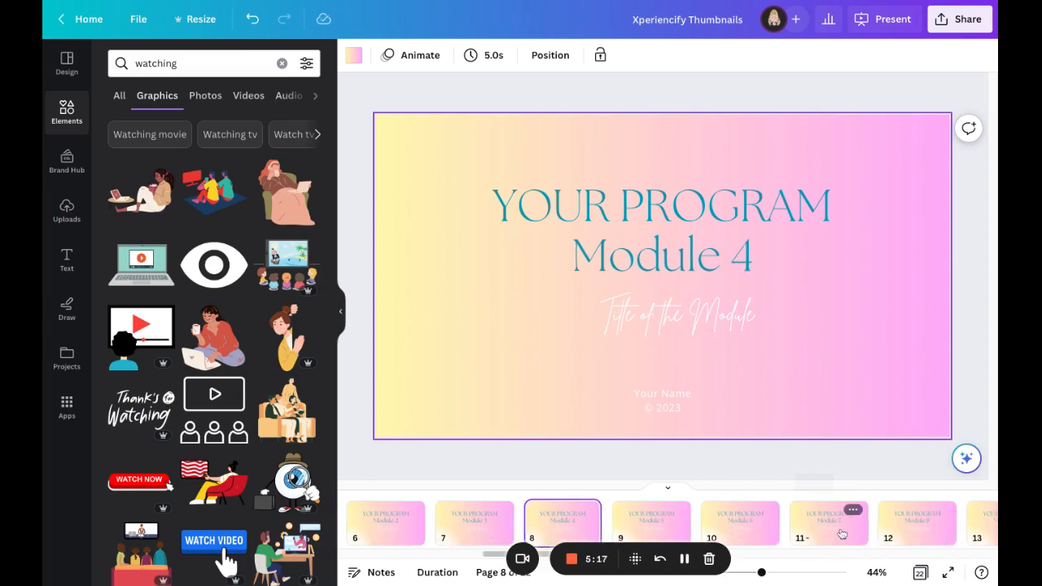
pyautogui.click(836, 539)
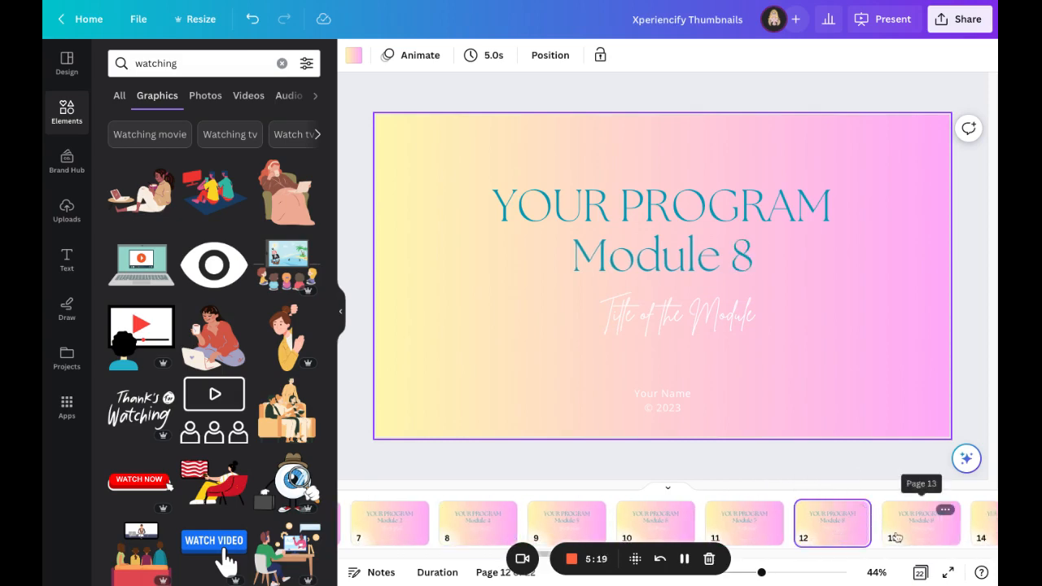
pyautogui.click(905, 532)
pyautogui.click(878, 536)
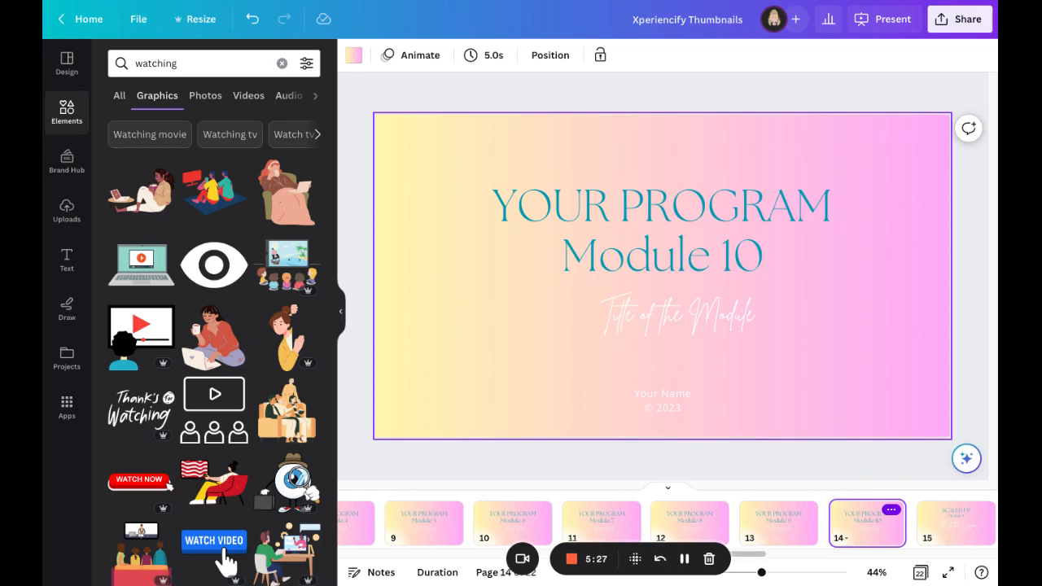
pyautogui.click(891, 509)
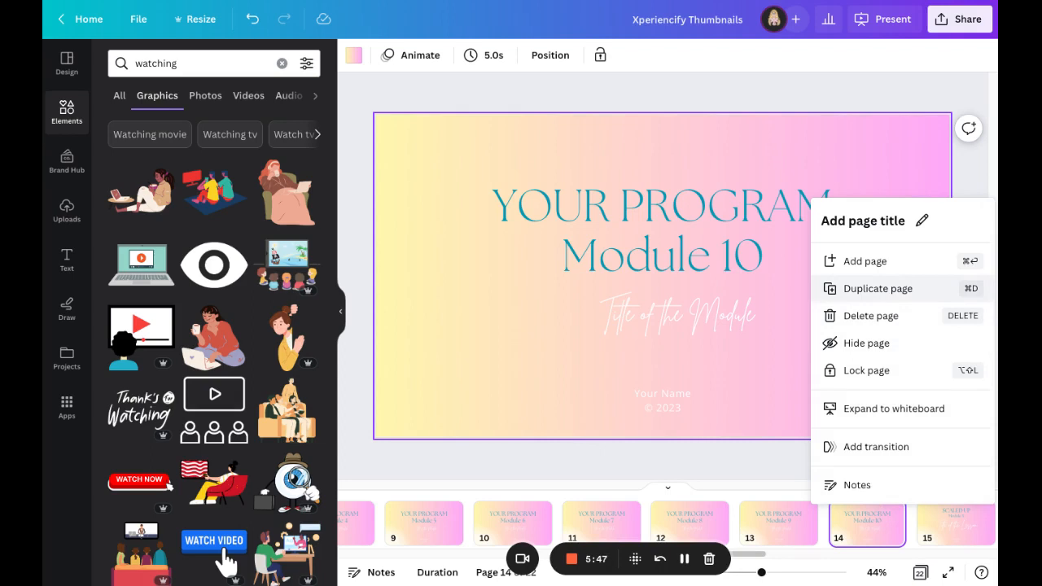
pyautogui.click(766, 467)
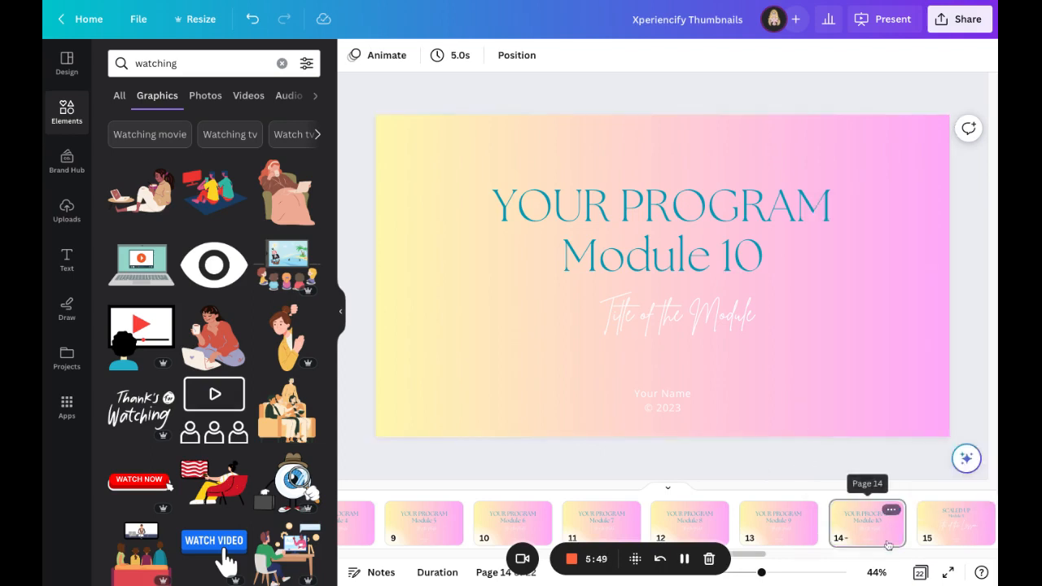
# Step: Examine the lesson title pages, starting with the Module X page 15 and the Module 1 page 16
pyautogui.click(928, 533)
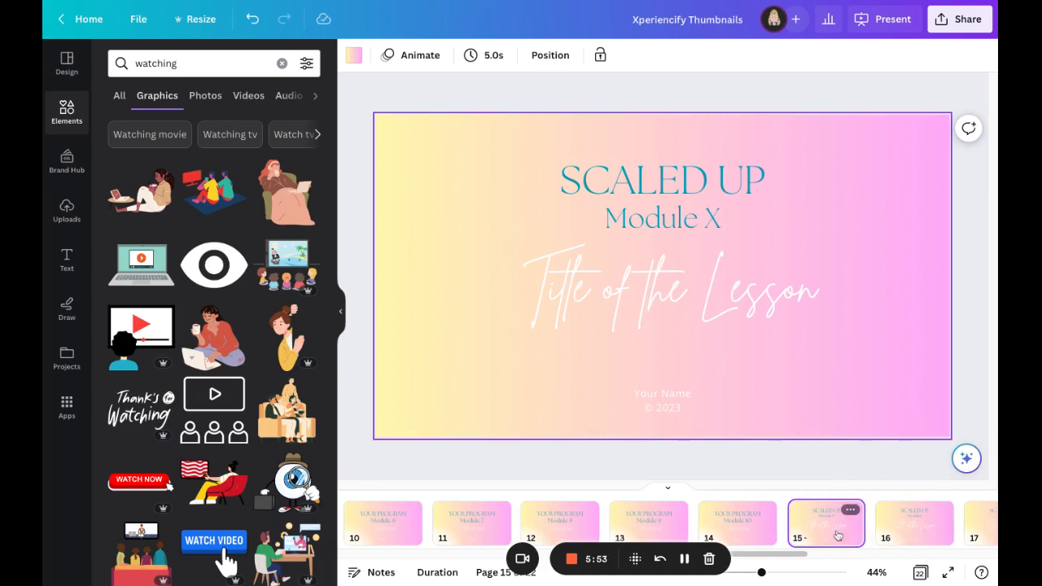
pyautogui.click(895, 540)
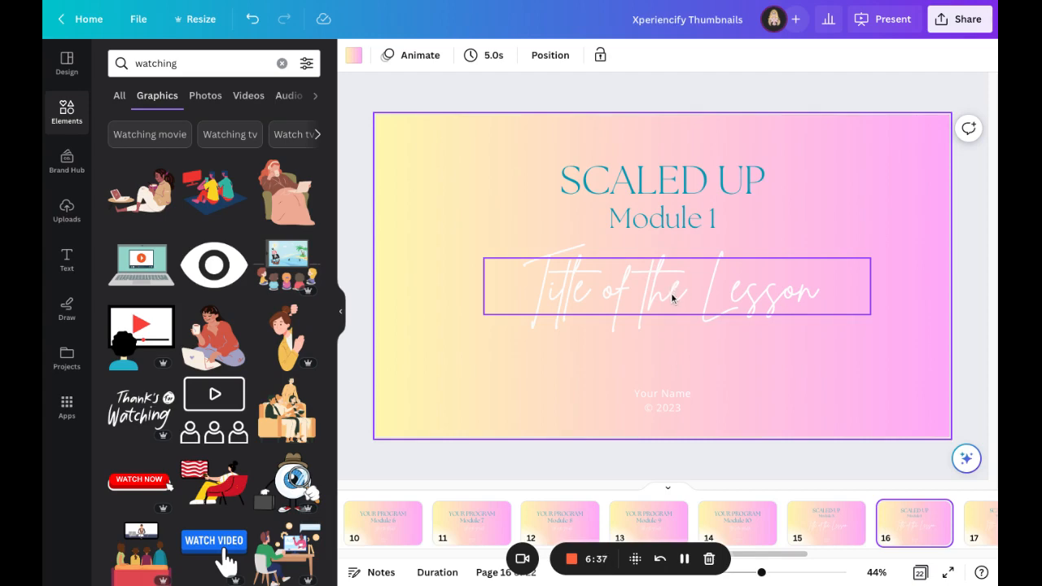
pyautogui.hscroll(1, 798, 516)
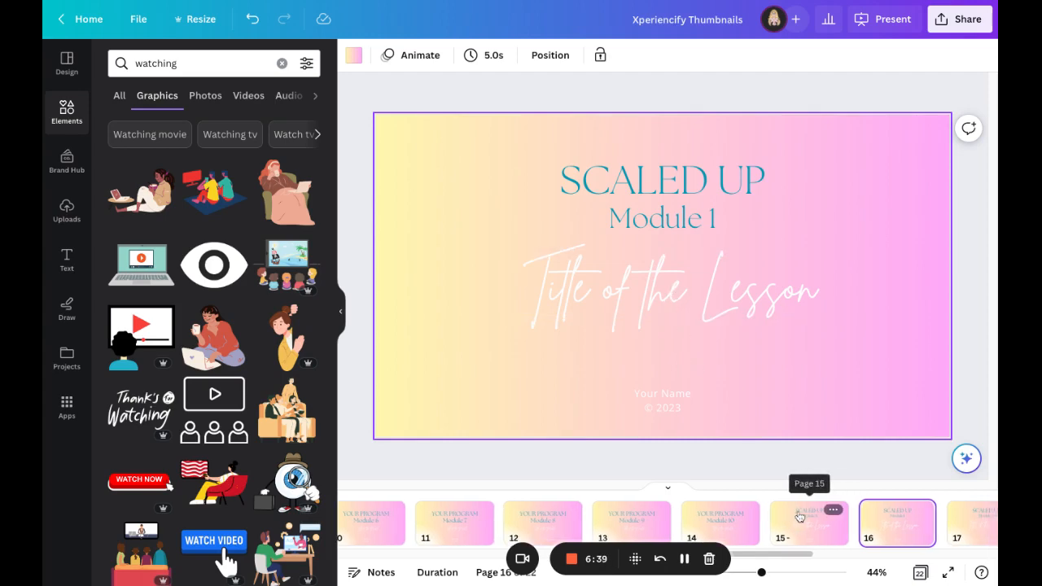
pyautogui.hscroll(1, 896, 526)
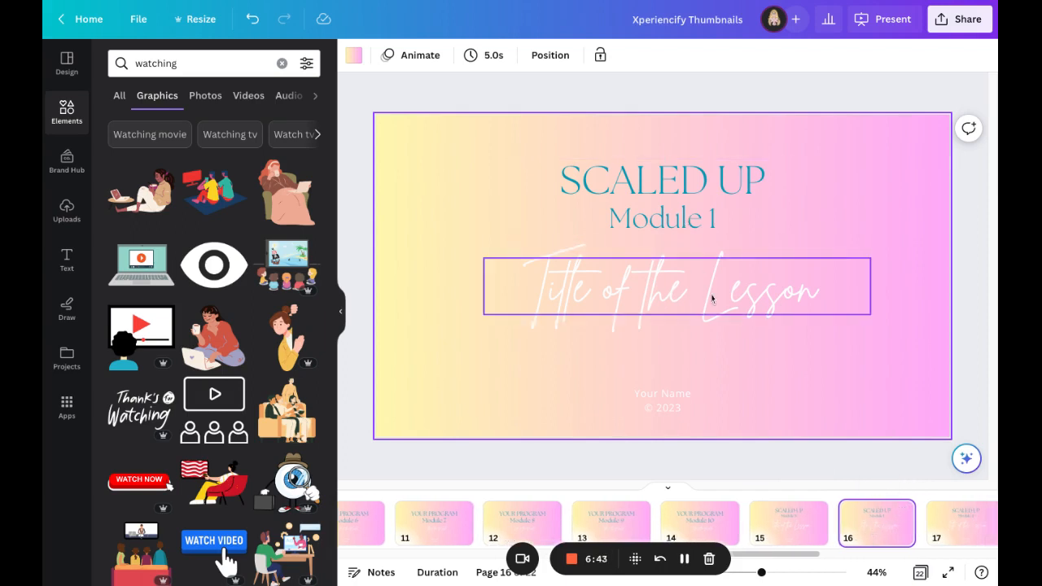
pyautogui.hscroll(5, 863, 537)
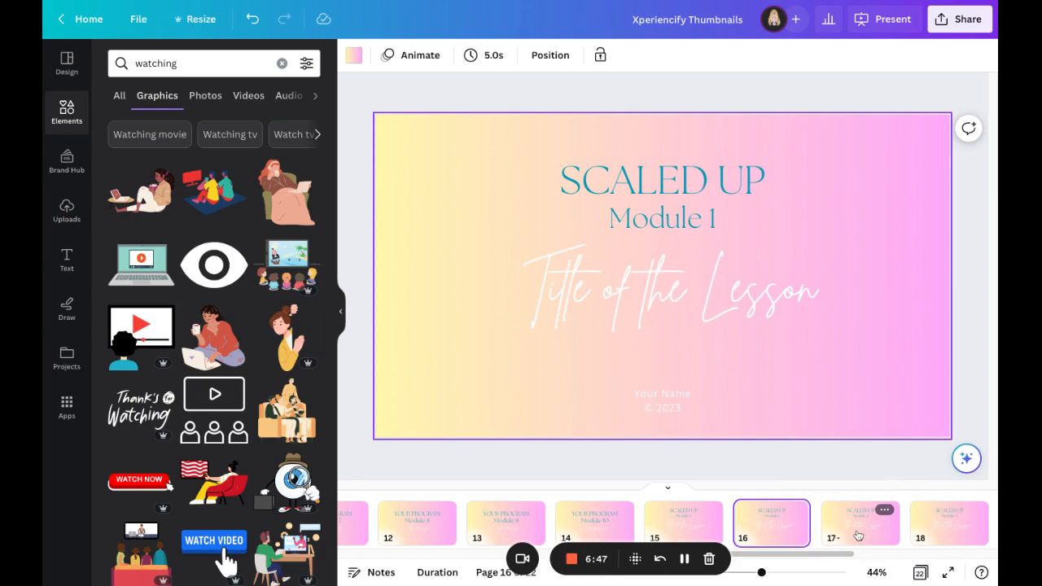
# Step: Review the lesson title pages for Module 2 and Module 5, the options for page 20, and the WATCHED VIDEO page 21
pyautogui.click(858, 535)
pyautogui.hscroll(2, 860, 537)
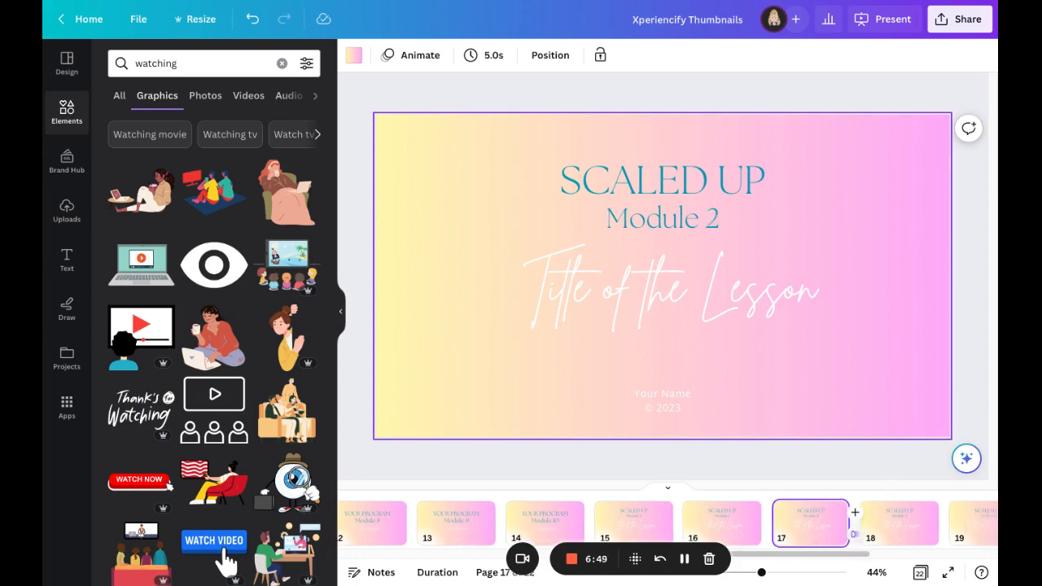
pyautogui.hscroll(3, 914, 533)
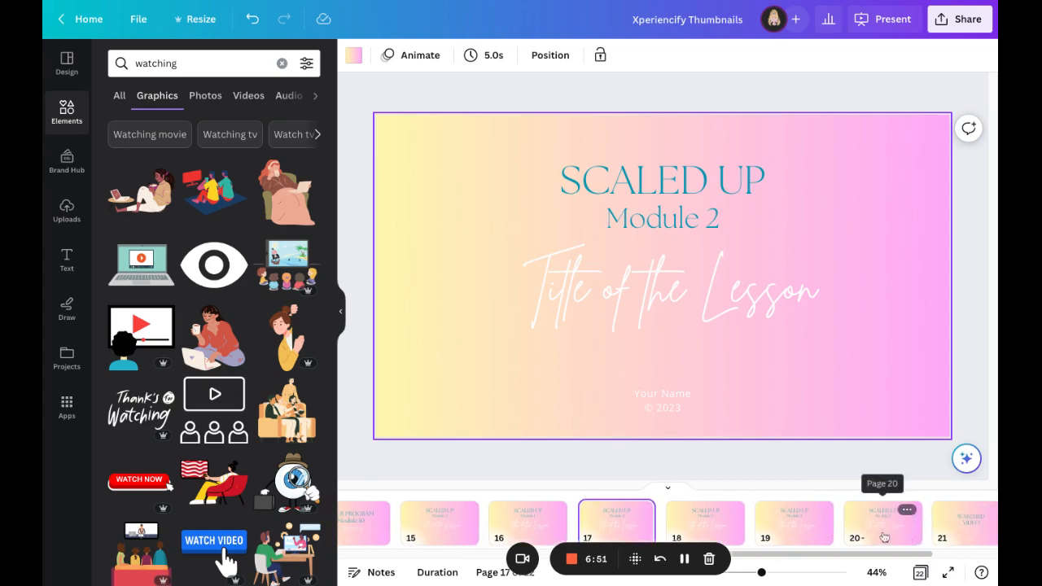
pyautogui.click(876, 533)
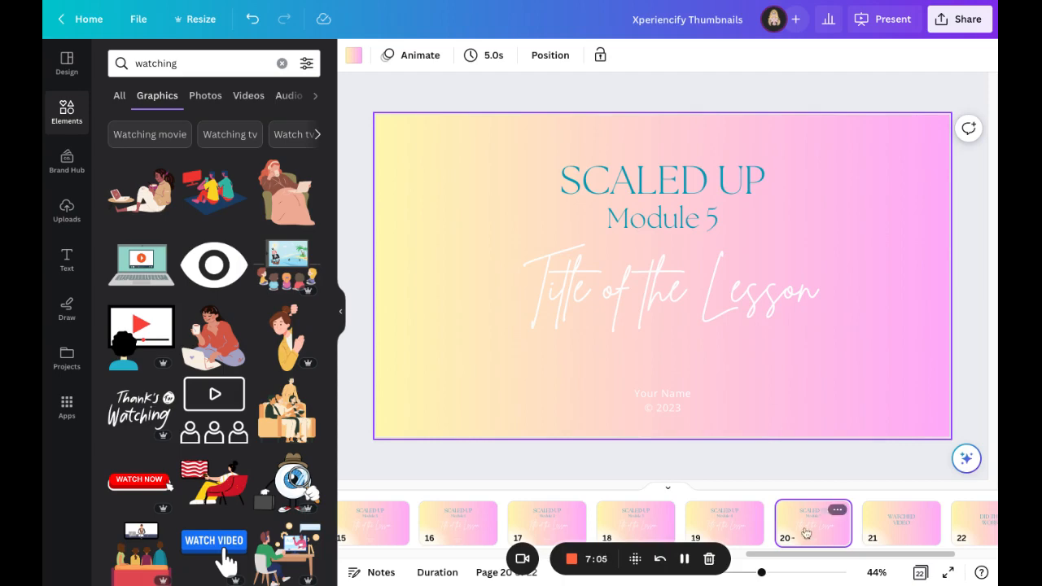
pyautogui.click(838, 511)
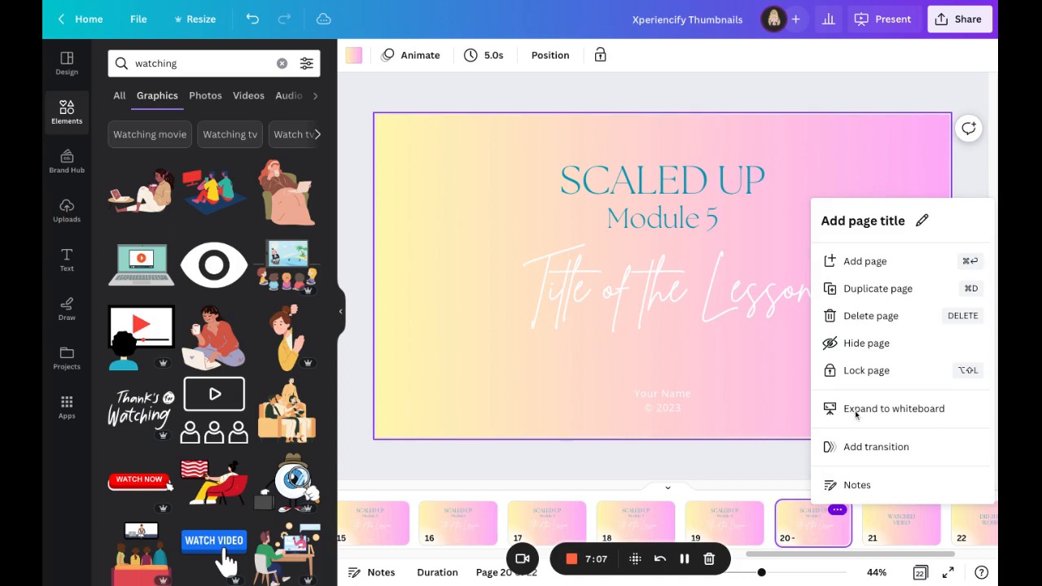
pyautogui.click(781, 460)
pyautogui.hscroll(3, 787, 513)
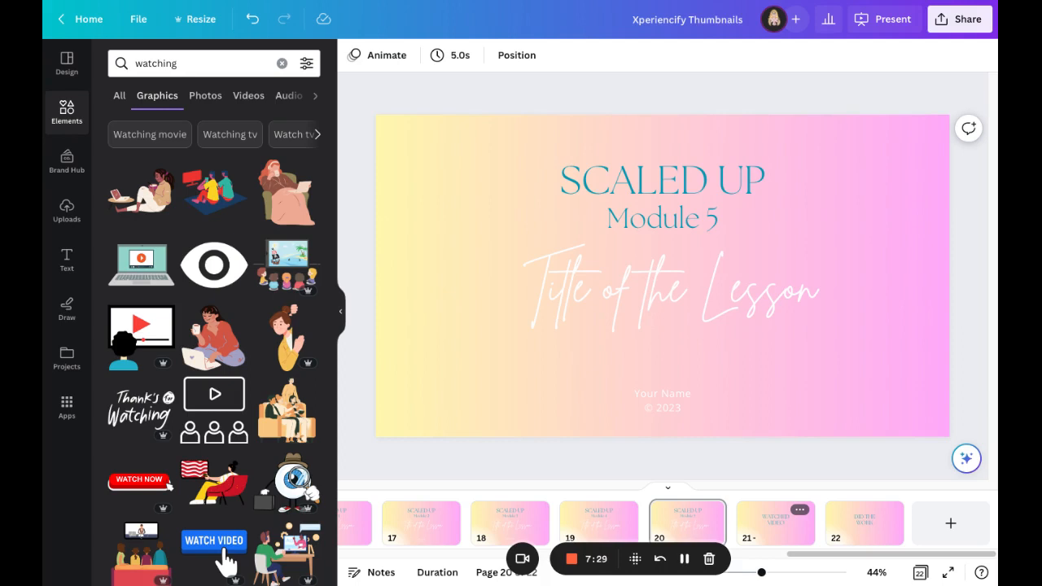
pyautogui.click(775, 522)
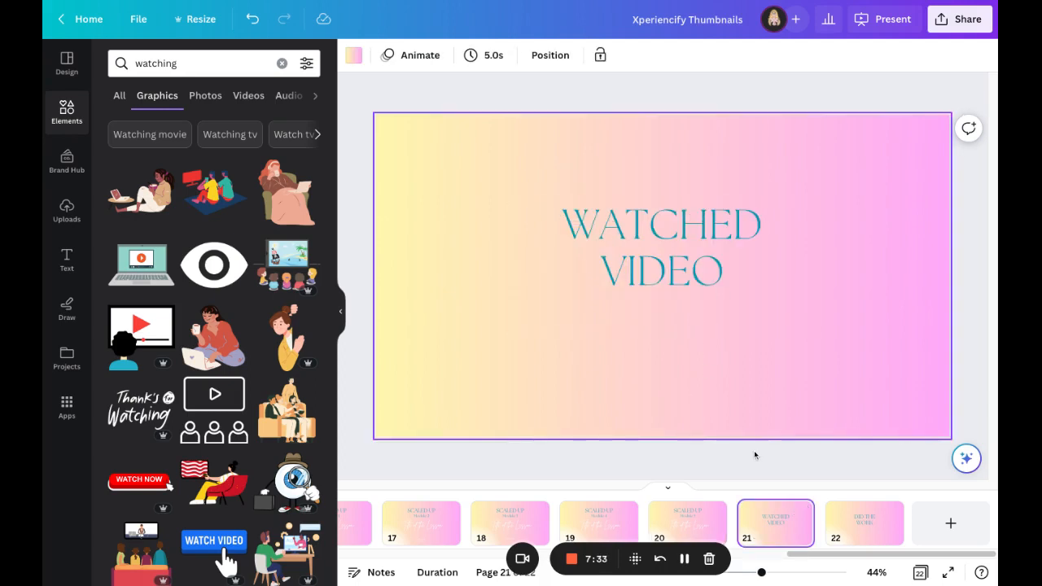
# Step: Enlarge the DID THE WORK heading on page 22, reposition it near the page's center, and return to page 21
pyautogui.click(881, 540)
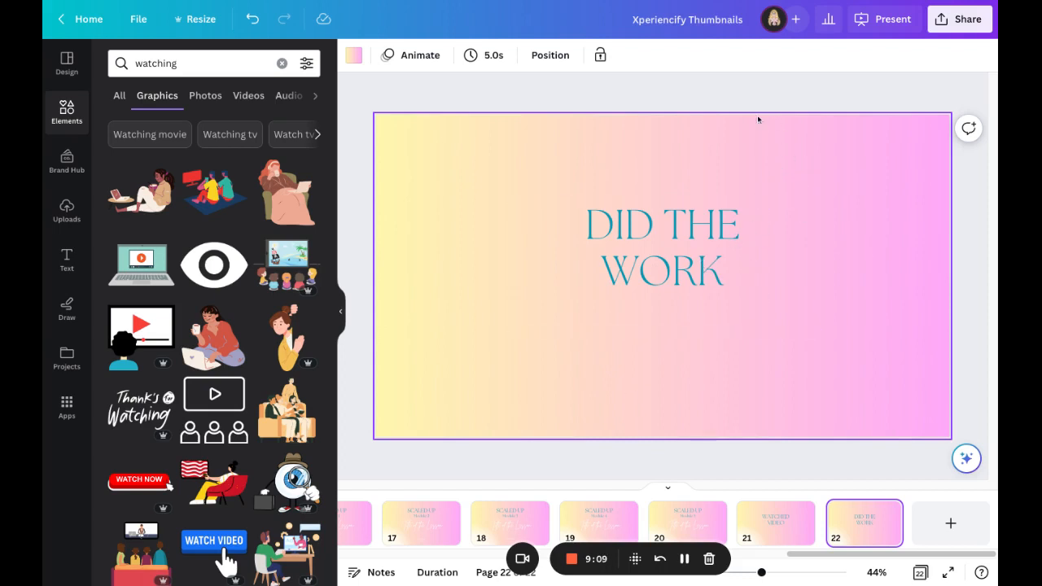
pyautogui.click(656, 276)
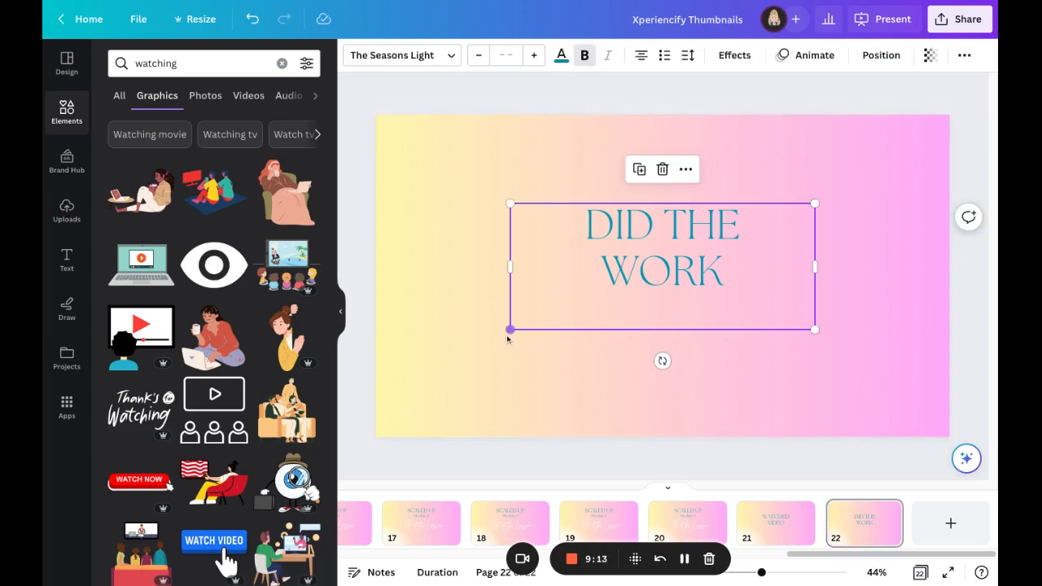
pyautogui.moveTo(510, 329); pyautogui.dragTo(375, 385)
pyautogui.moveTo(744, 257); pyautogui.dragTo(821, 238)
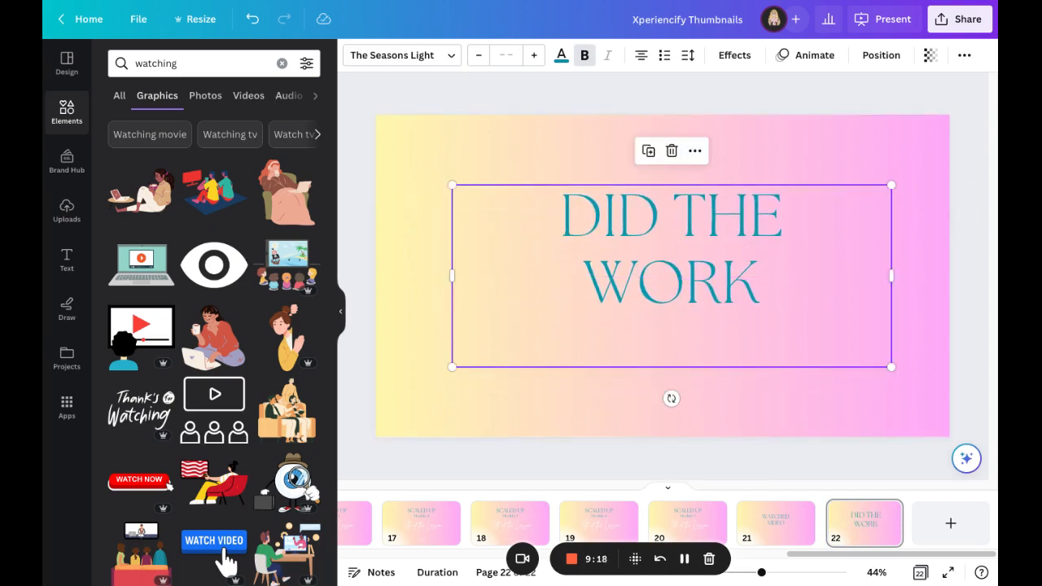
pyautogui.click(829, 404)
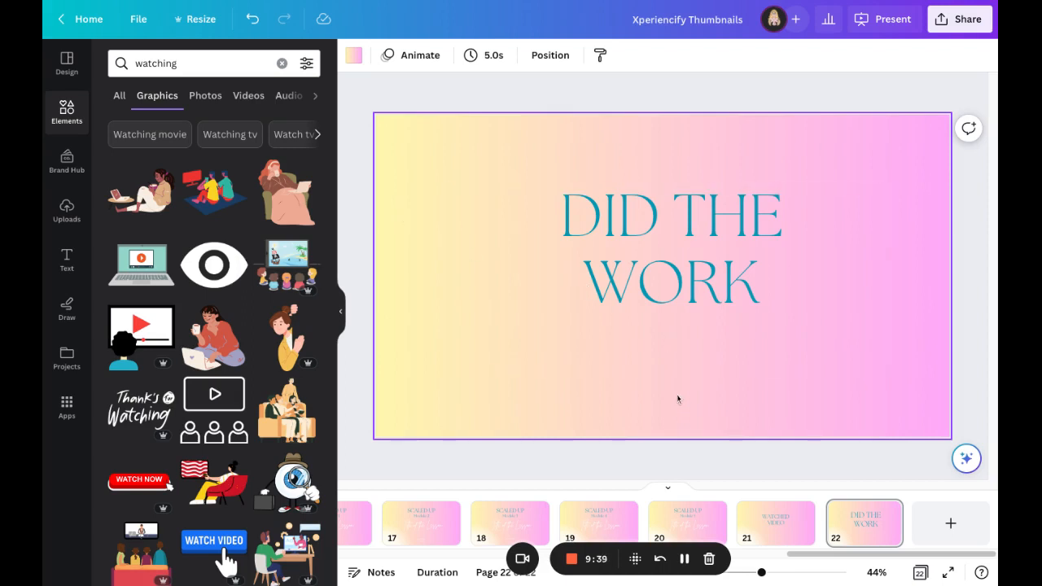
pyautogui.click(783, 525)
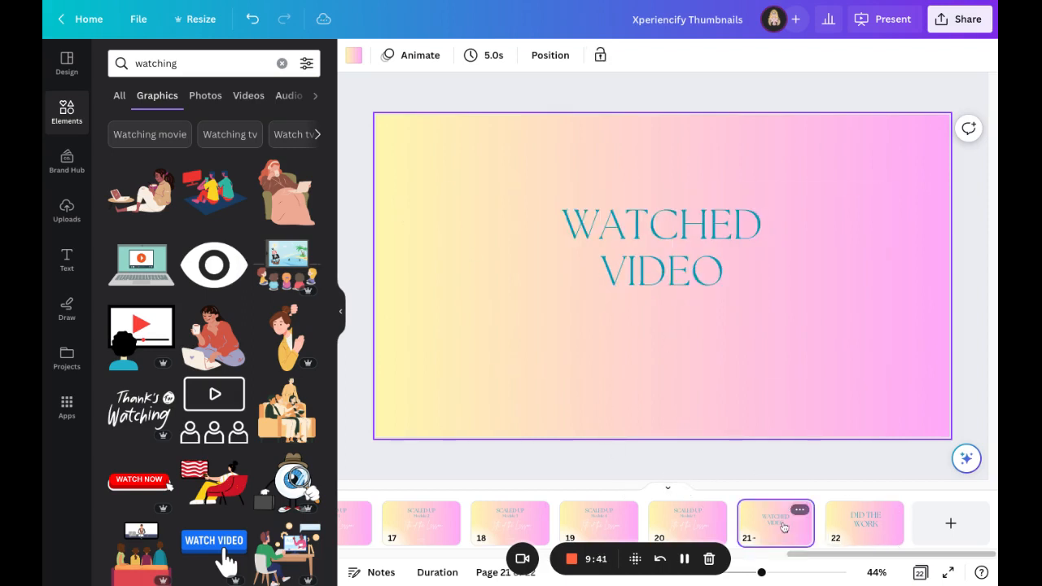
# Step: Try adding the outlined video screen graphic with three viewers to the WATCHED VIDEO page
pyautogui.scroll(-3, 223, 498)
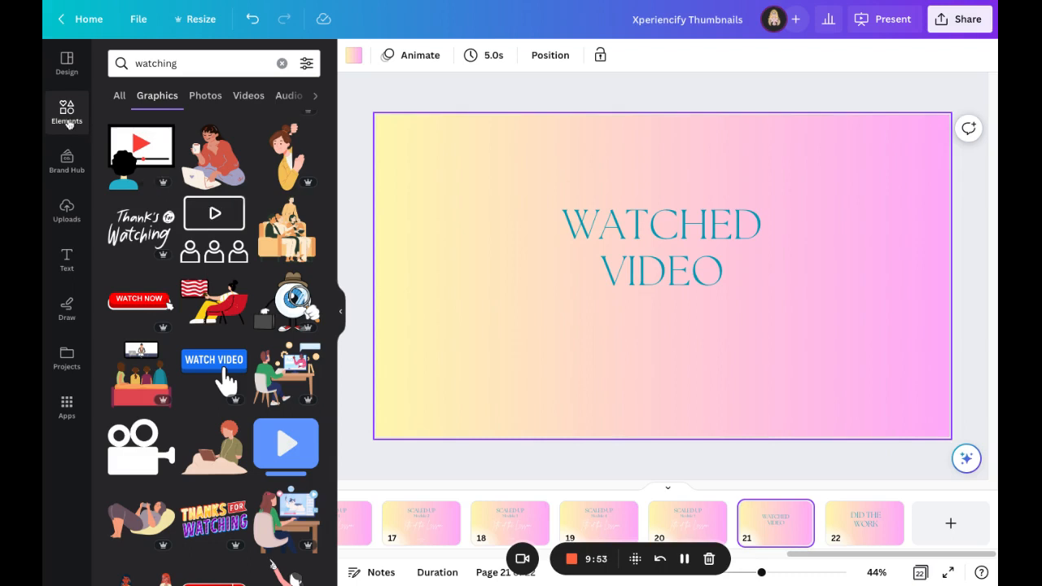
pyautogui.click(181, 63)
pyautogui.click(214, 227)
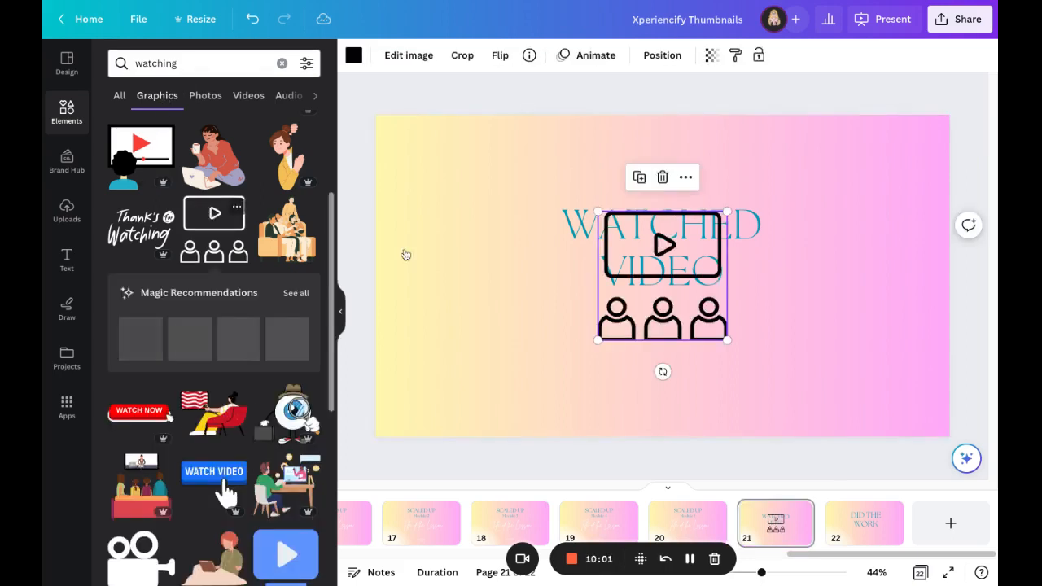
pyautogui.moveTo(665, 233); pyautogui.dragTo(493, 276)
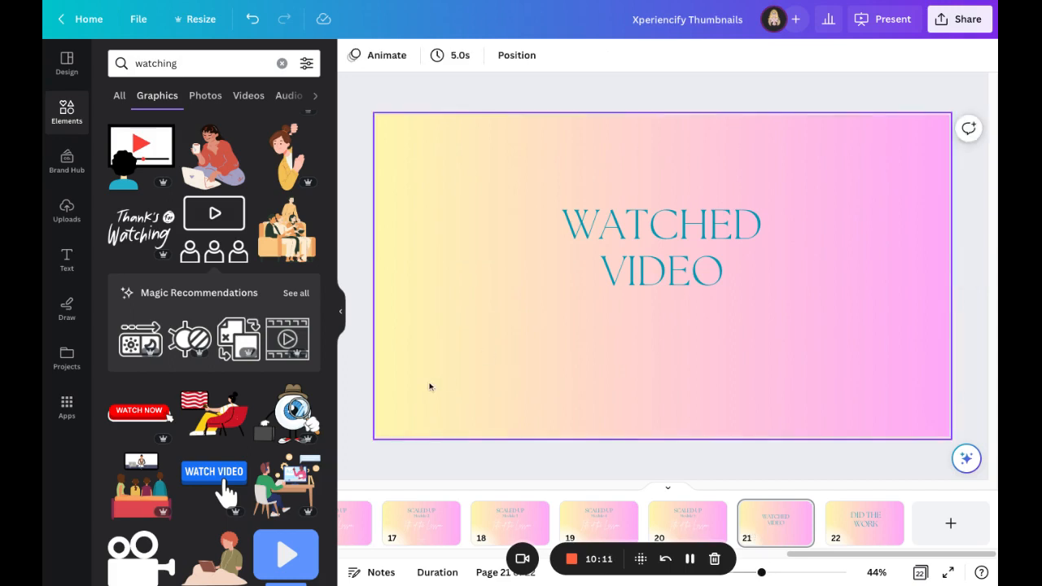
# Step: Add the blue play-button screen graphic to page 21, shrink it, and place it just below the WATCHED VIDEO heading
pyautogui.scroll(-3, 303, 407)
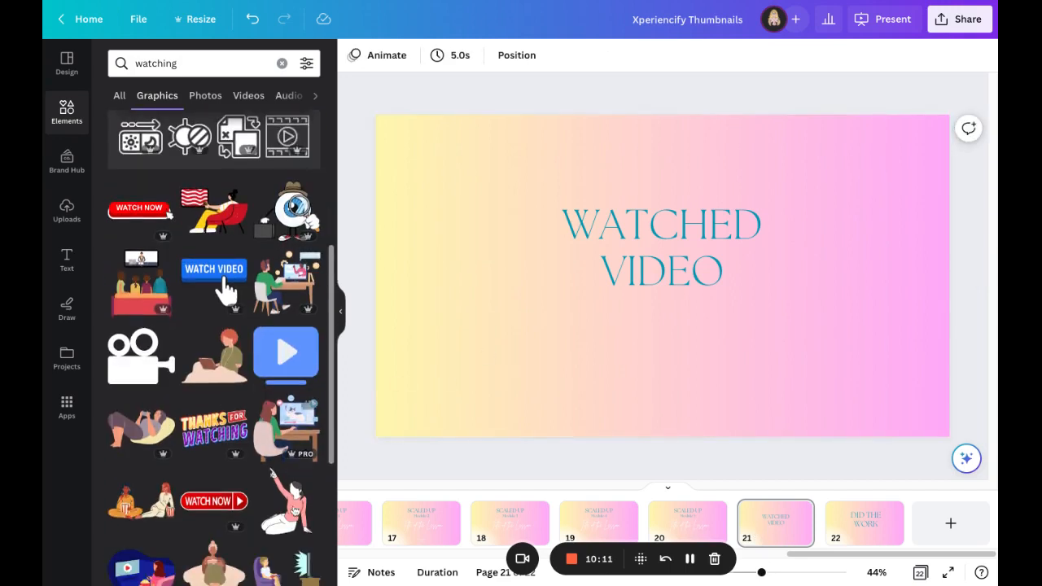
pyautogui.click(305, 373)
pyautogui.moveTo(684, 297); pyautogui.dragTo(683, 385)
pyautogui.moveTo(737, 428); pyautogui.dragTo(666, 359)
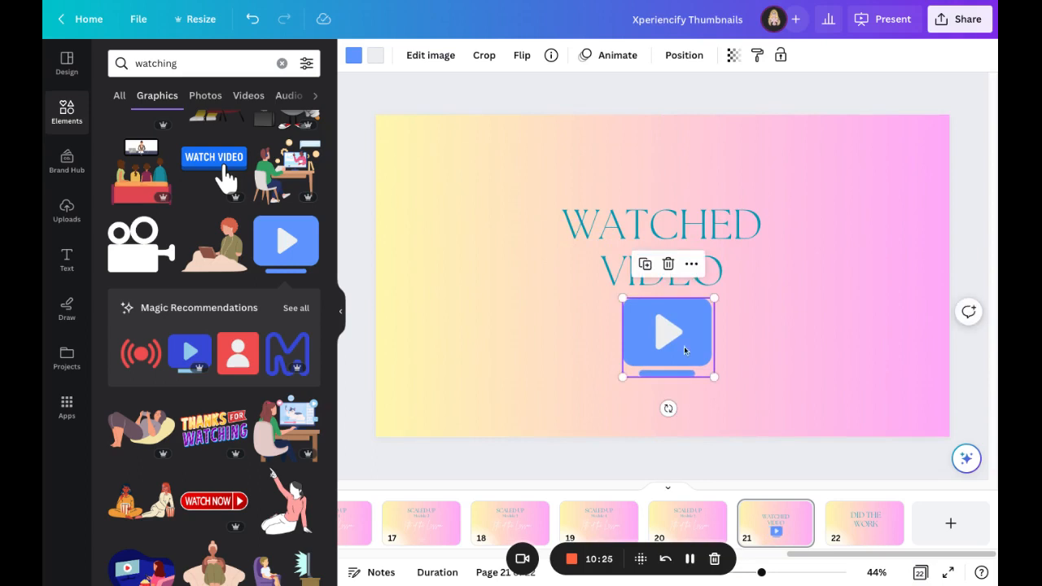
# Step: Recolor the blue part of the play-button graphic to the teal that matches the WATCHED VIDEO heading
pyautogui.click(353, 55)
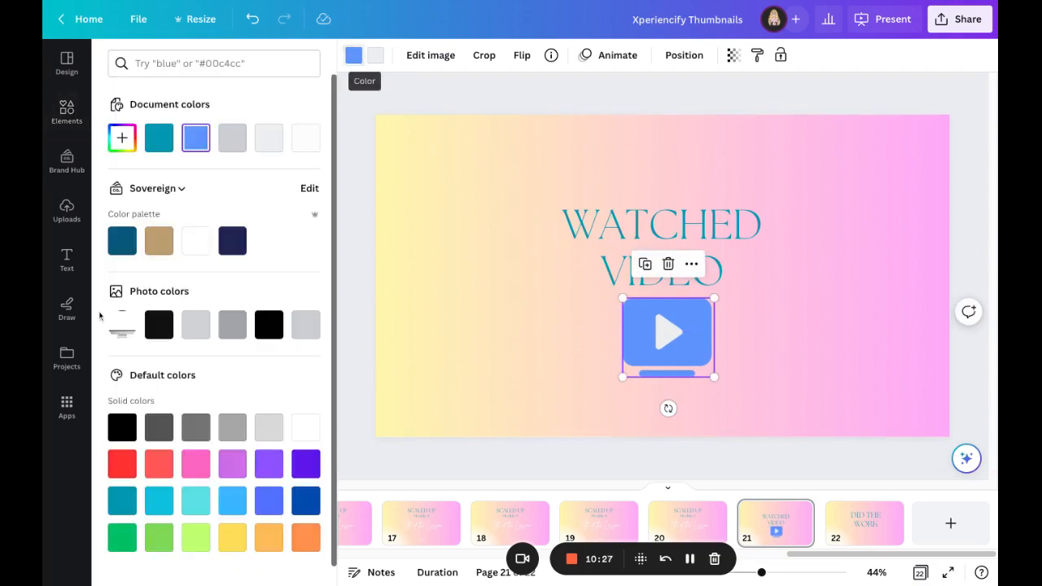
pyautogui.click(120, 502)
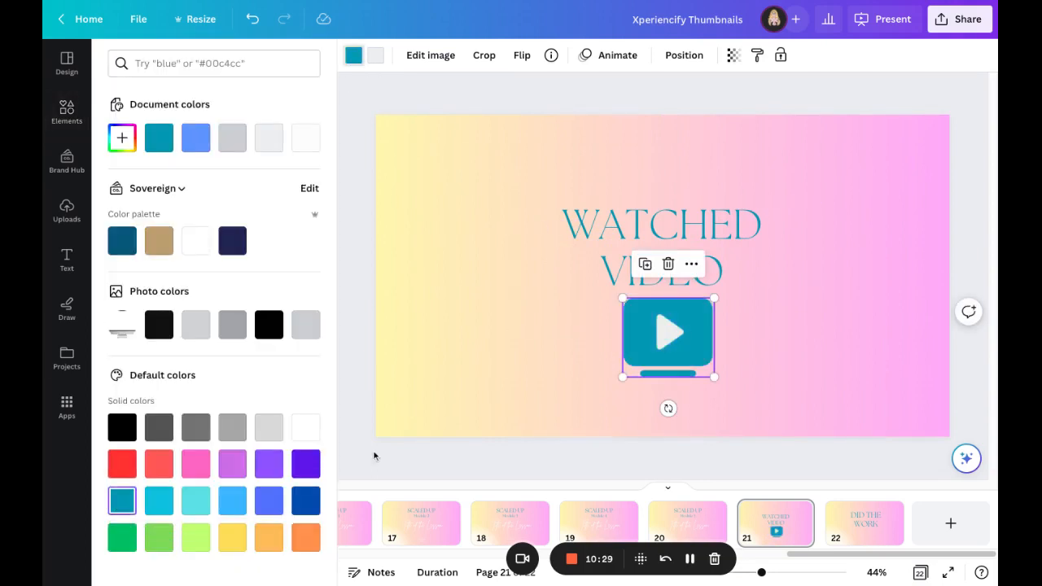
pyautogui.click(470, 420)
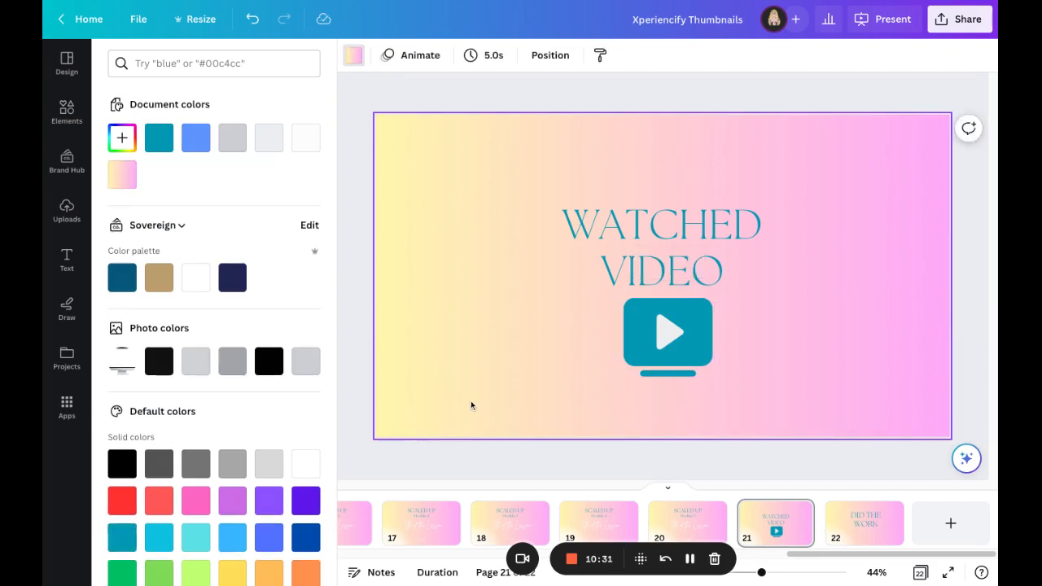